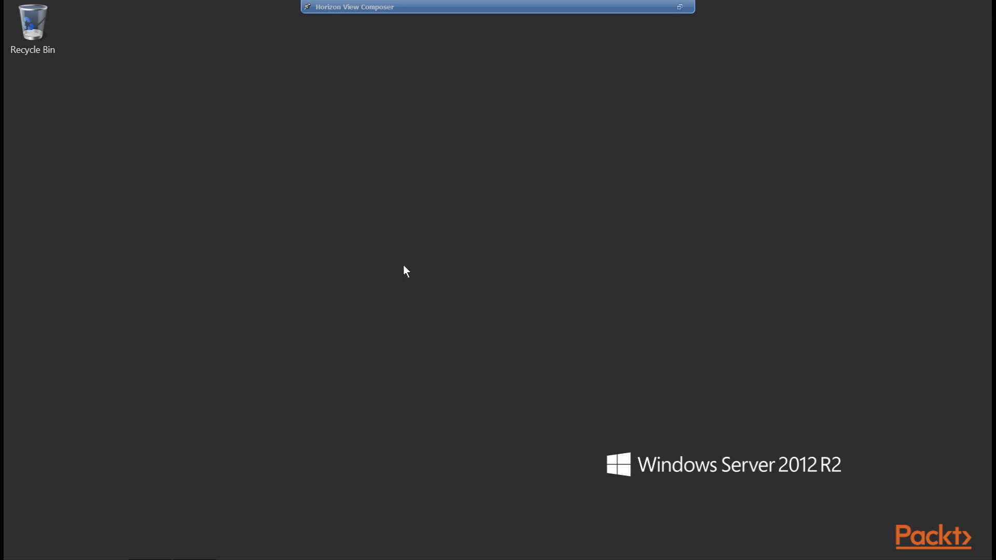
# Check that the viewcomposer database appears under Databases in SSMS, then minimize SSMS.
pyautogui.click(315, 558)
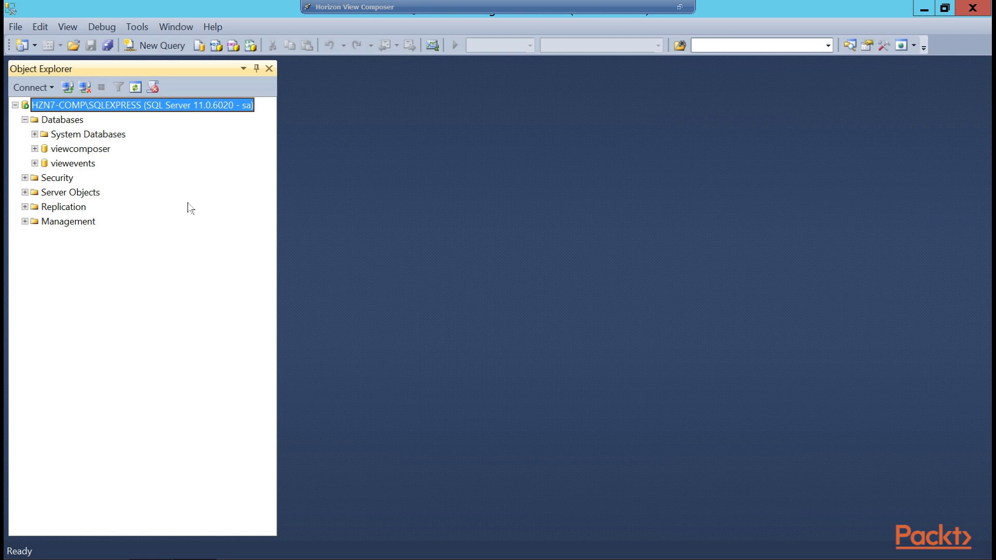
pyautogui.click(63, 122)
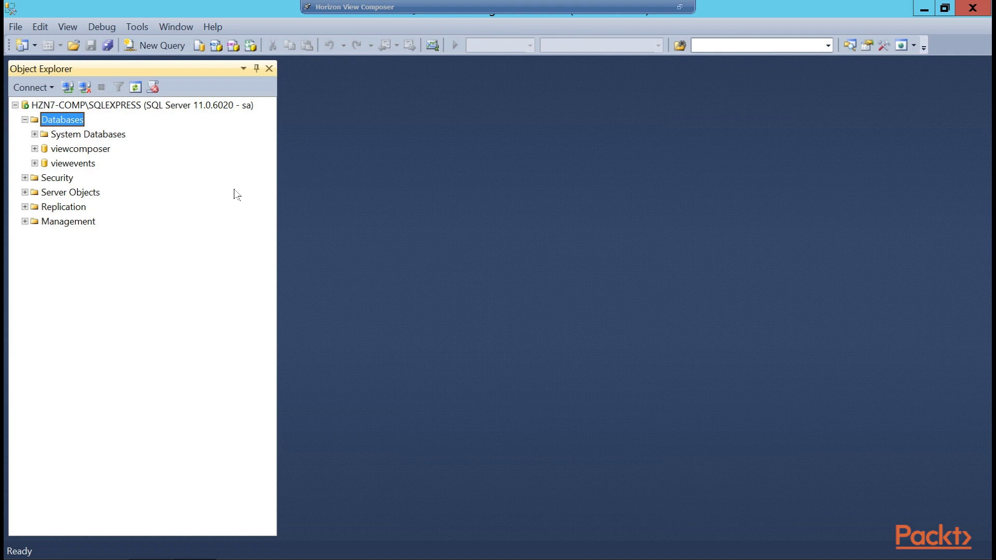
pyautogui.click(926, 13)
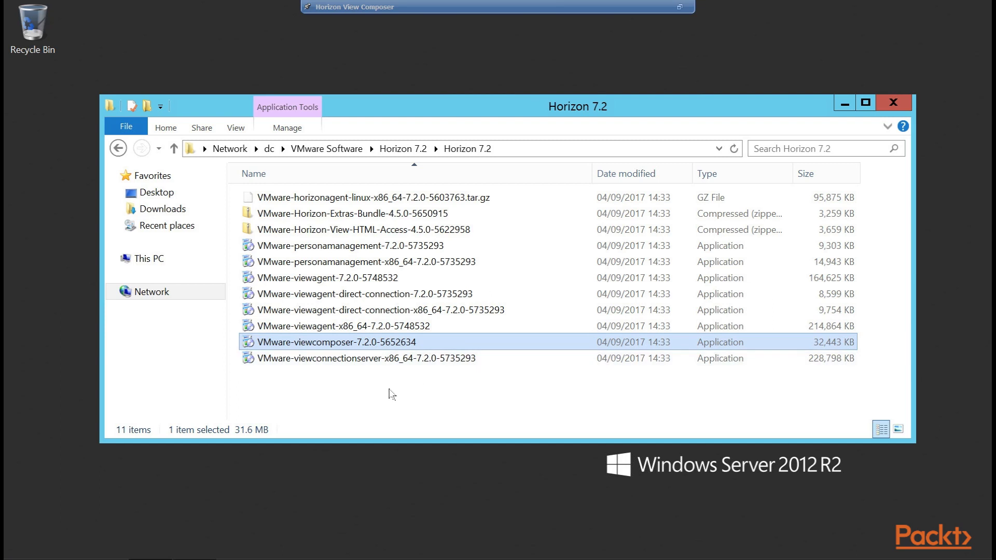
# Run the VMware-viewcomposer-7.2.0-5652634 installer past the security warning and close the Horizon 7.2 folder.
pyautogui.doubleClick(394, 346)
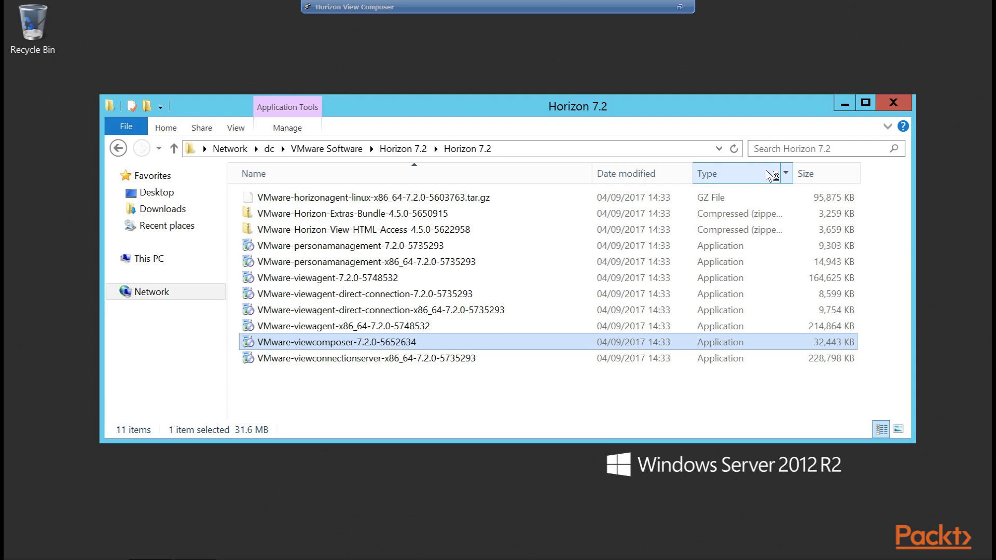
pyautogui.click(565, 304)
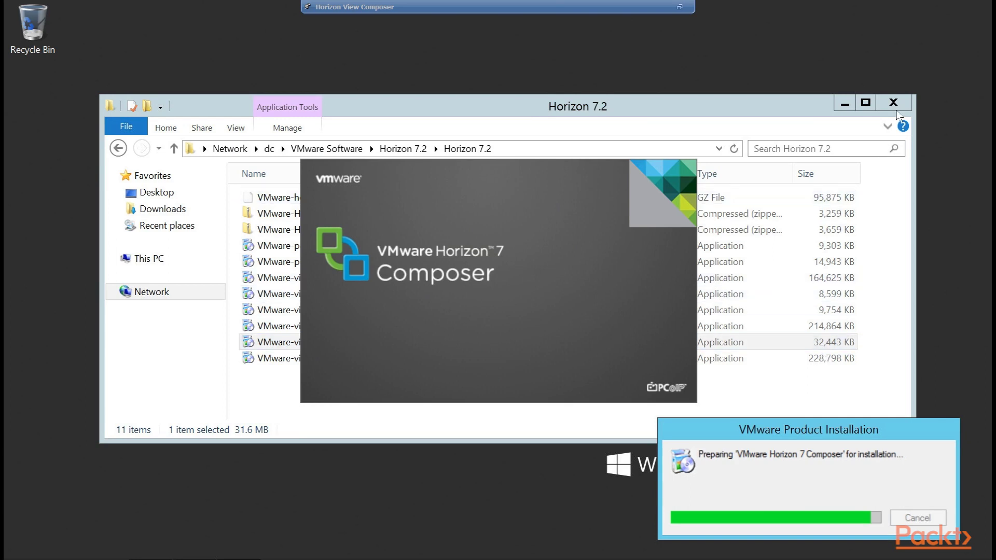
pyautogui.click(899, 110)
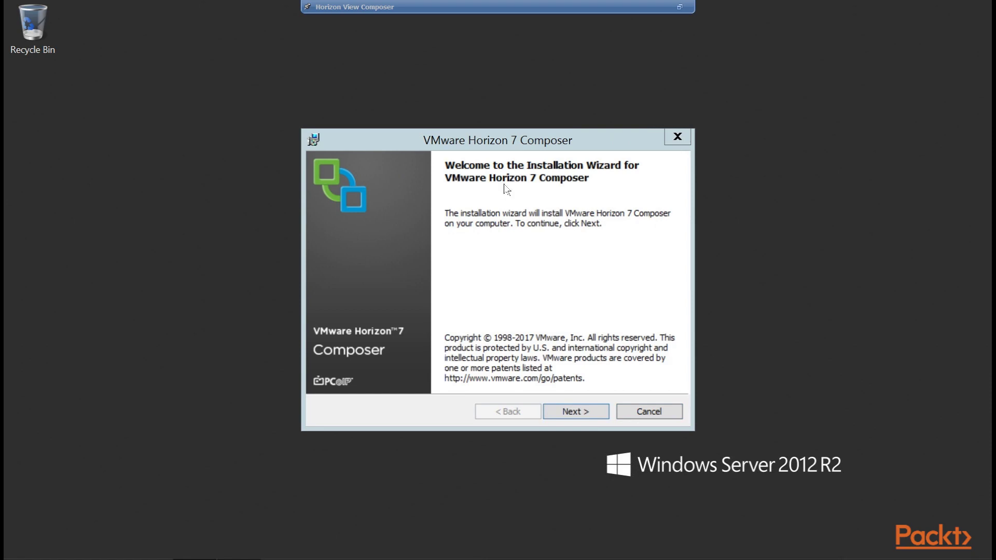
# Accept the Composer licence terms and keep the default destination folder.
pyautogui.click(577, 412)
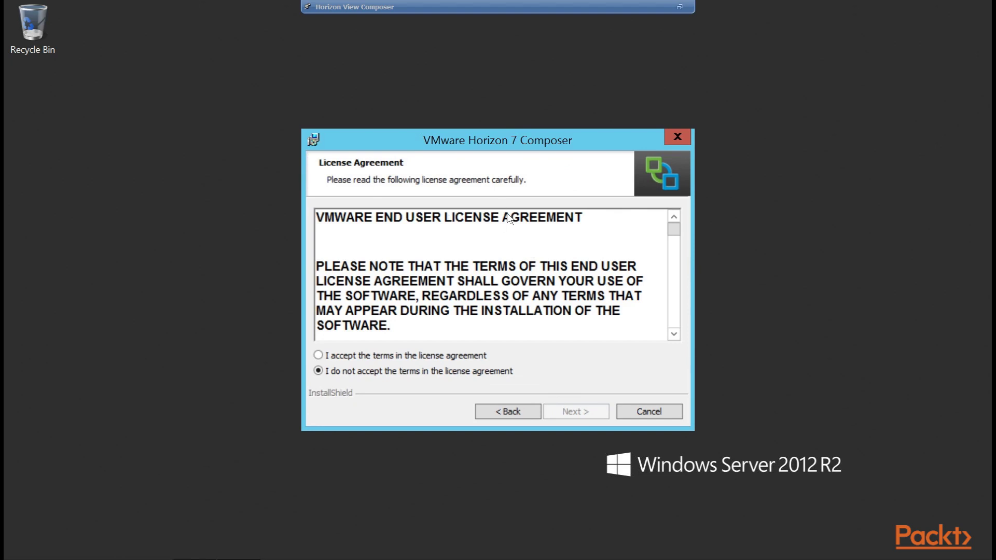
pyautogui.click(328, 357)
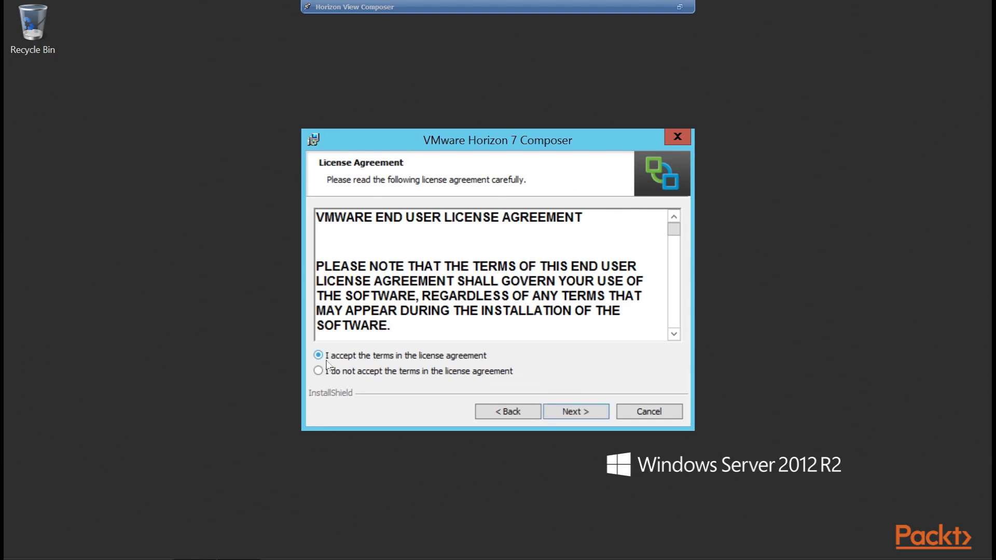
pyautogui.click(586, 414)
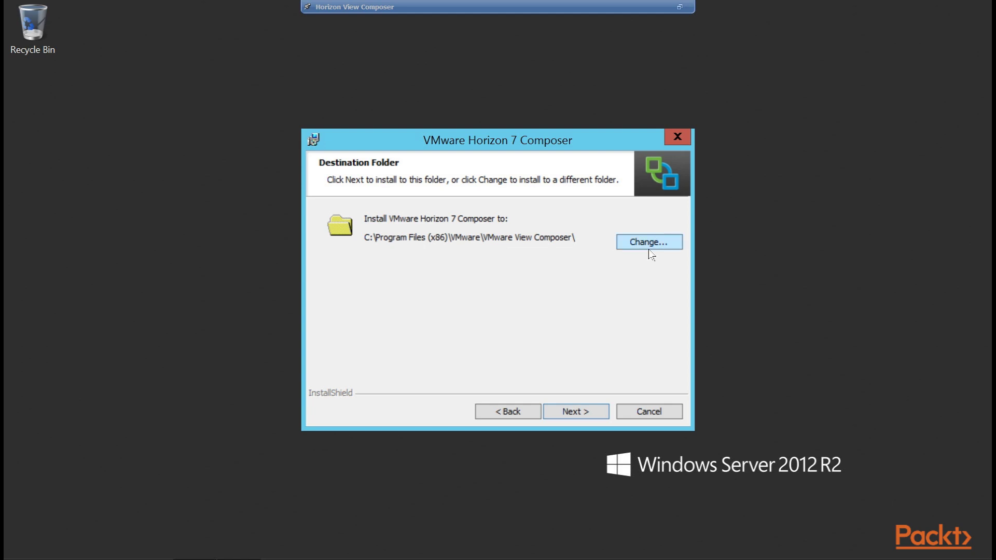
pyautogui.click(589, 420)
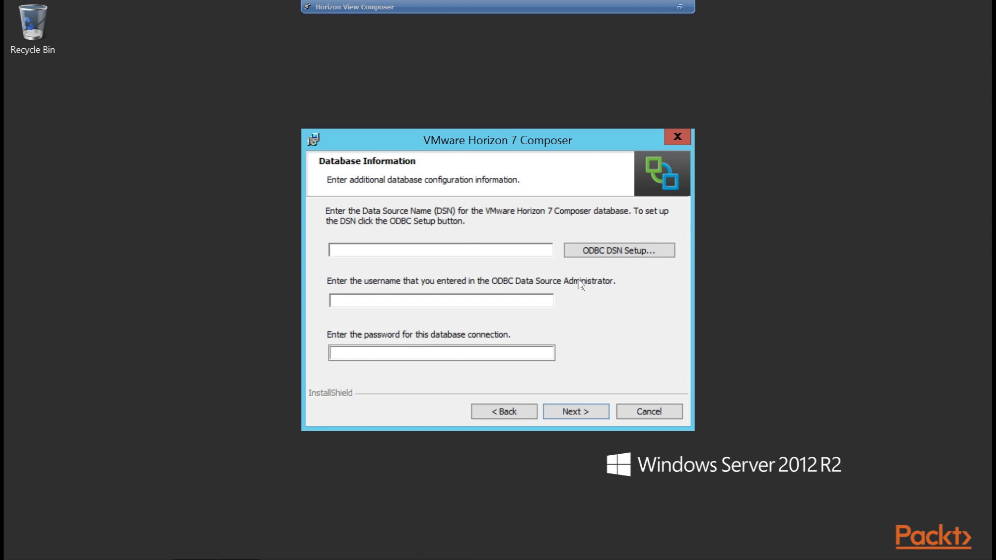
# Add a new System DSN using the SQL Server Native Client 11.0 driver.
pyautogui.click(623, 259)
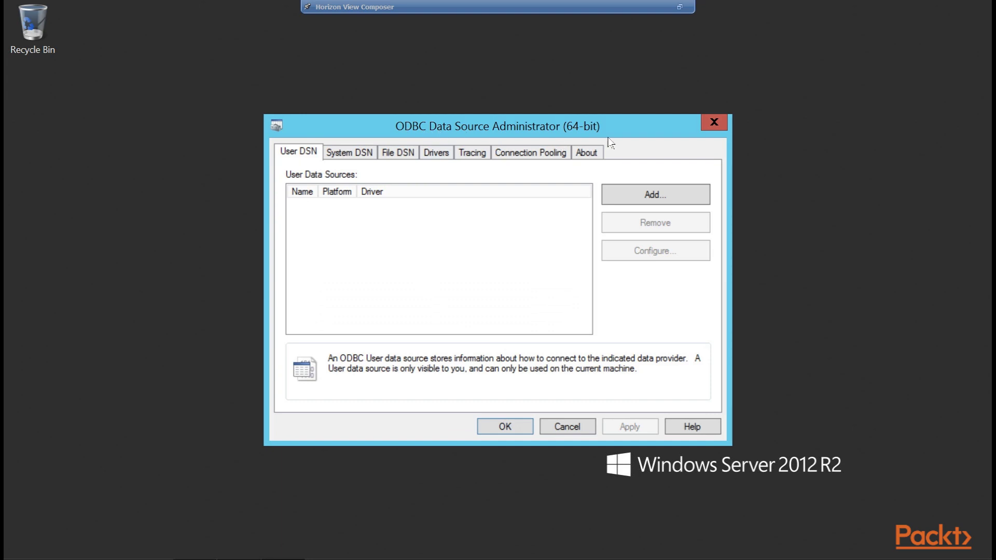
pyautogui.click(351, 156)
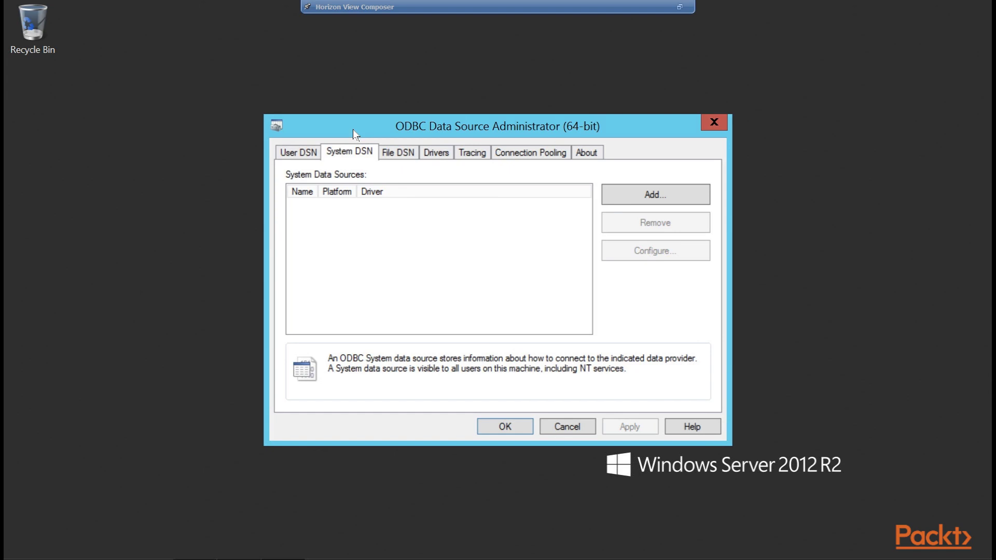
pyautogui.click(626, 203)
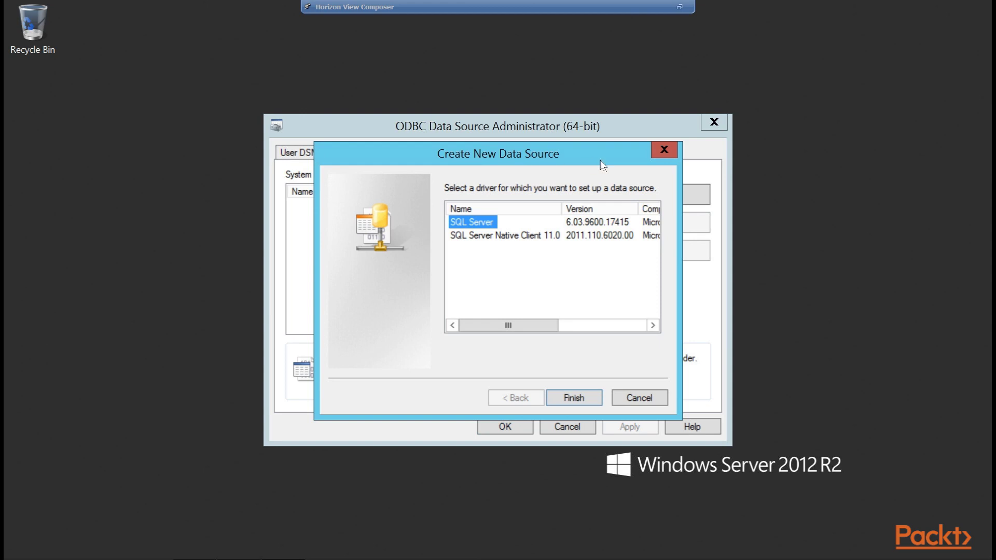
pyautogui.click(486, 240)
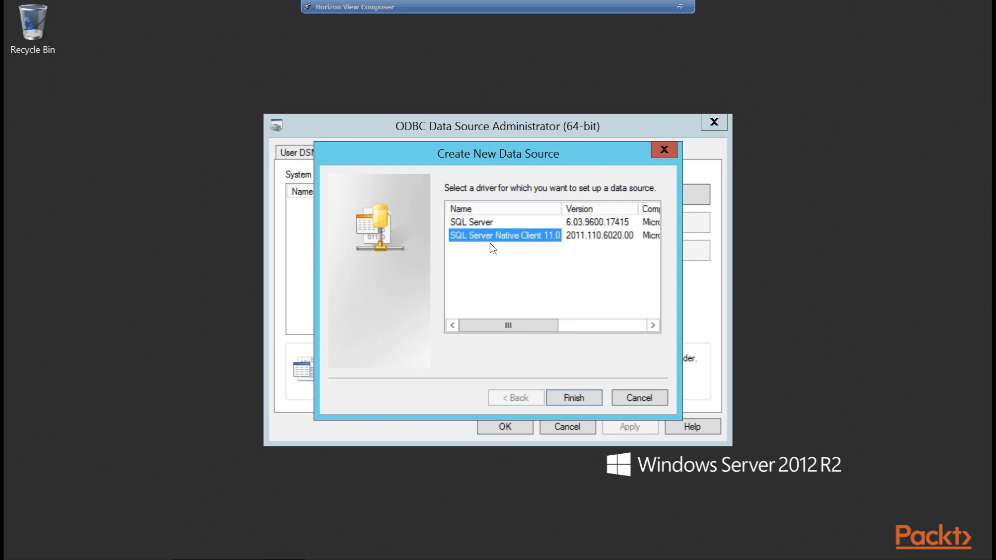
pyautogui.click(591, 403)
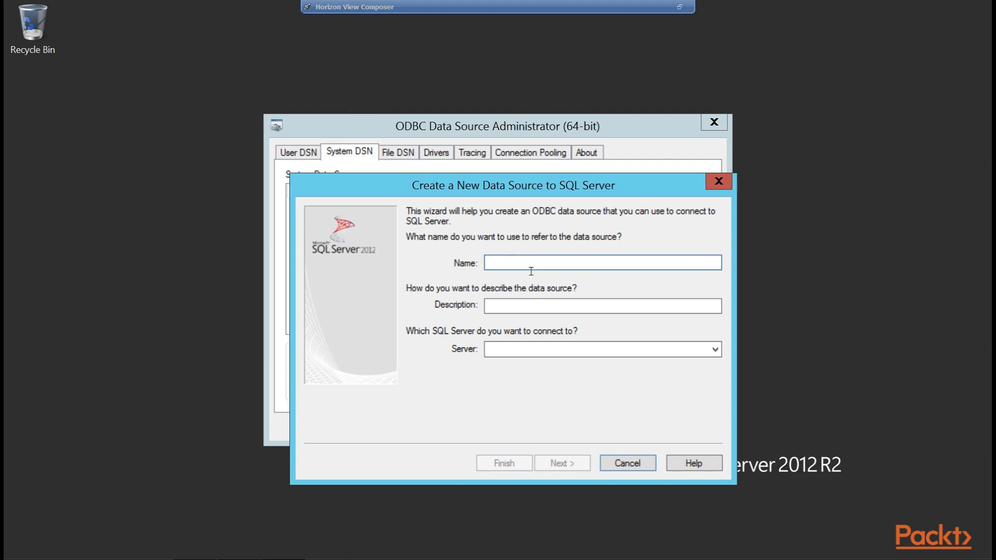
# Name the data source viewcomposer and set its server to hzn7-comp\sqlexpress.
pyautogui.write('view')
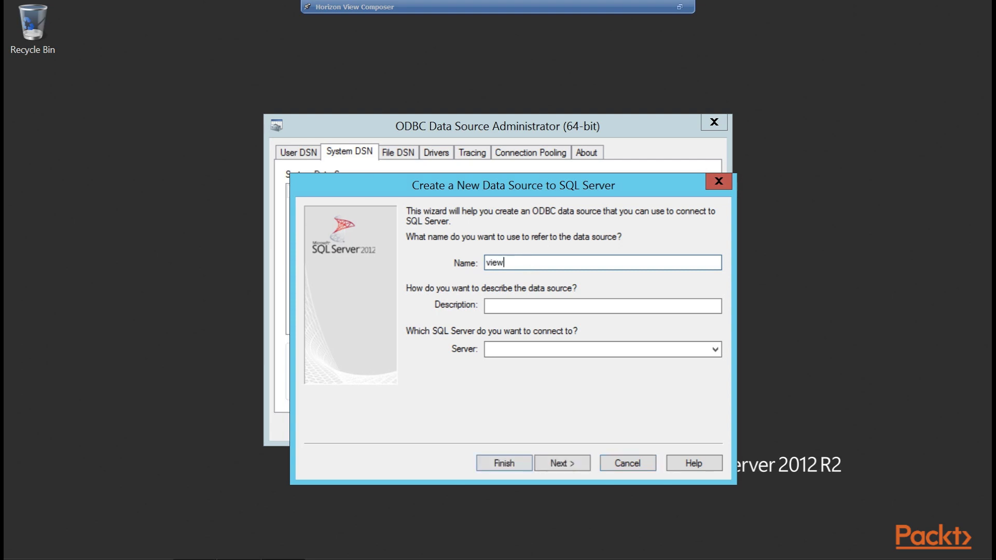
pyautogui.write('composer')
pyautogui.click(532, 355)
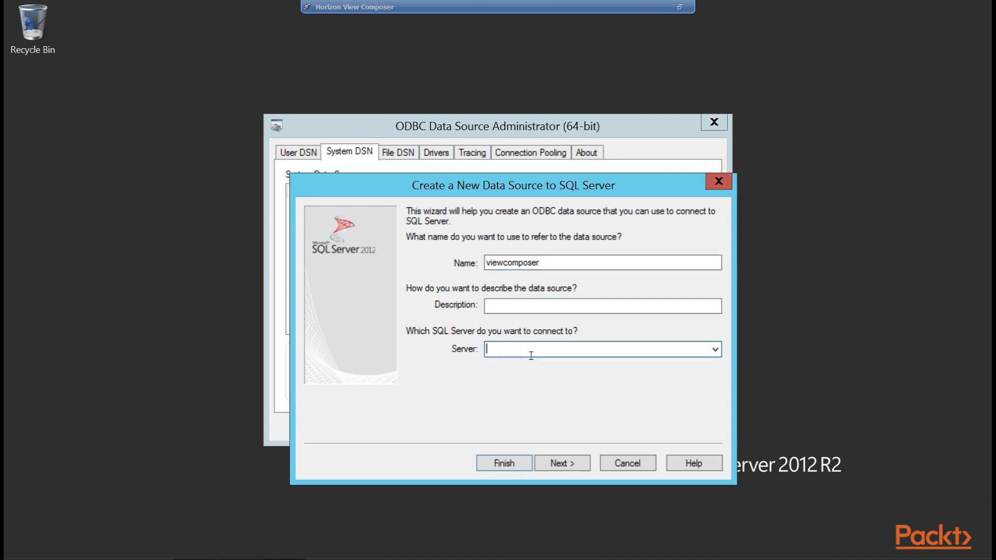
pyautogui.write('hzn7-comp\\sqlexpress')
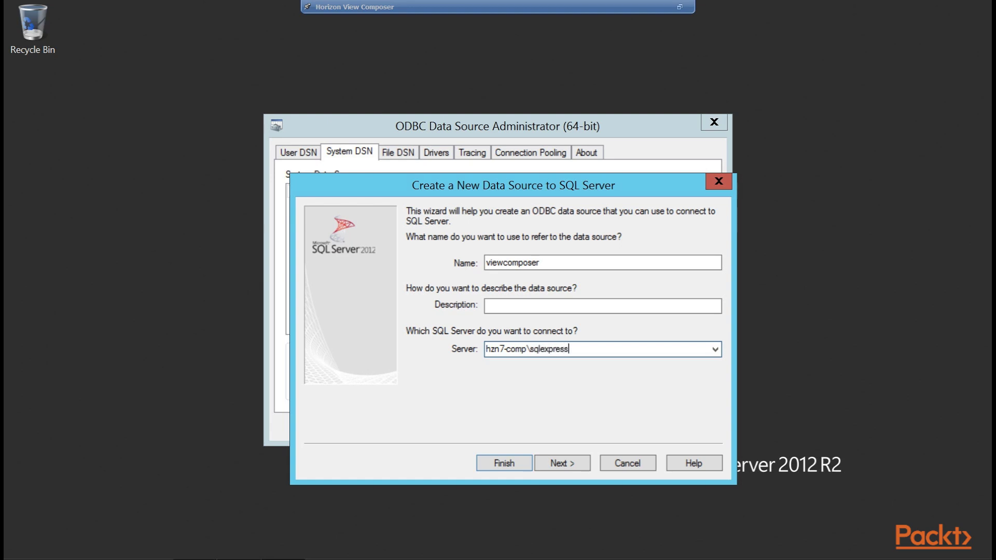
pyautogui.click(568, 462)
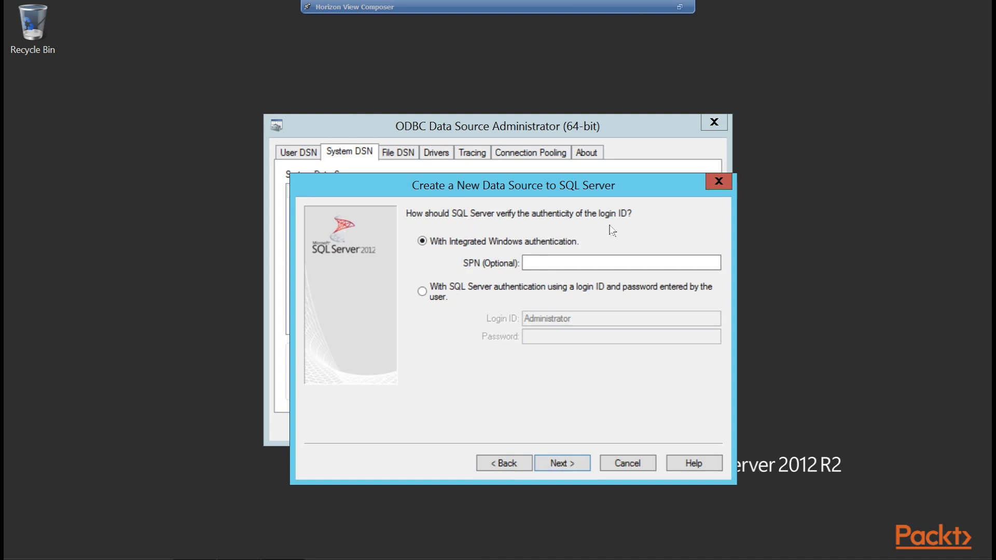
# Switch to SQL Server authentication with login ID sa and its password.
pyautogui.click(433, 299)
pyautogui.doubleClick(595, 320)
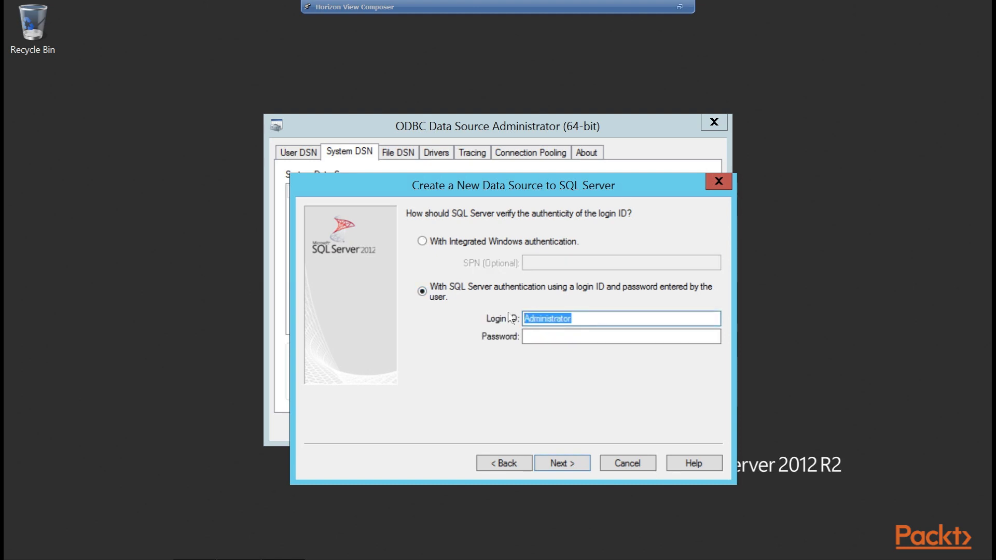
pyautogui.press('Tab')
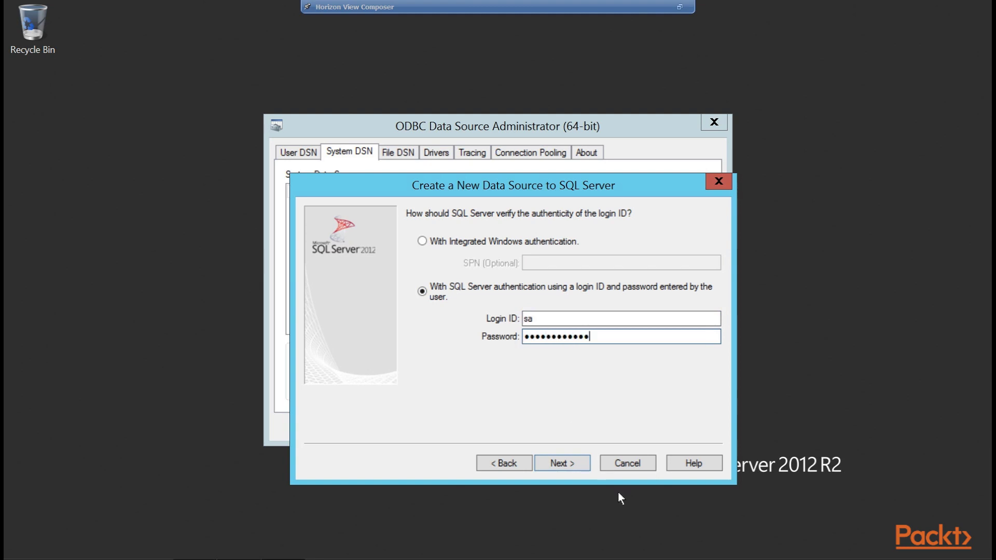
pyautogui.click(585, 469)
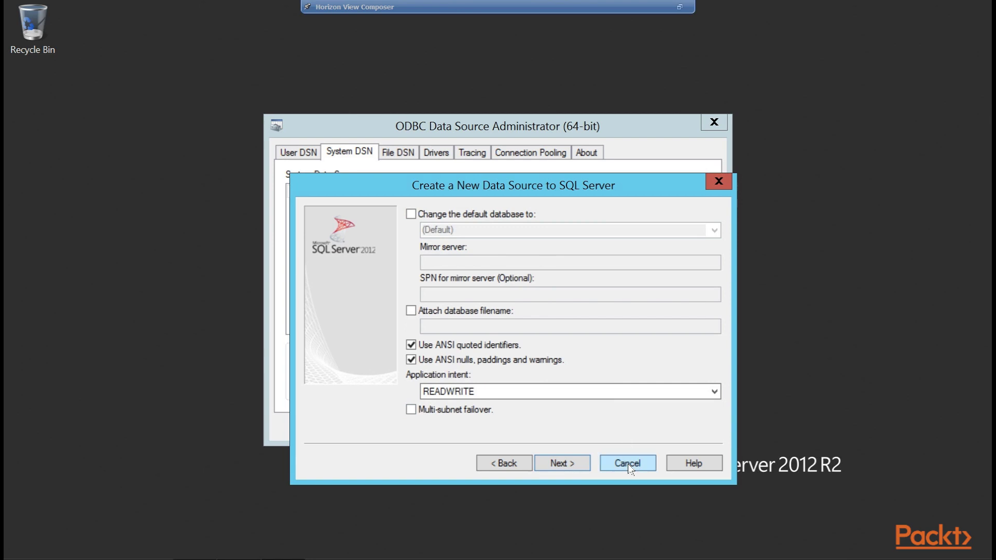
# Keep the default database and options, finish the data source, and test its connection.
pyautogui.click(569, 466)
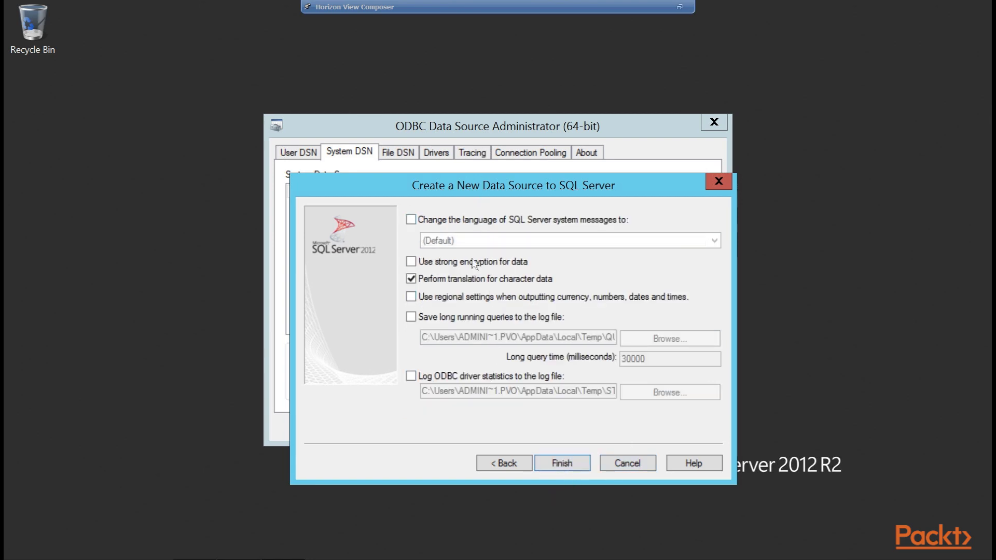
pyautogui.click(584, 461)
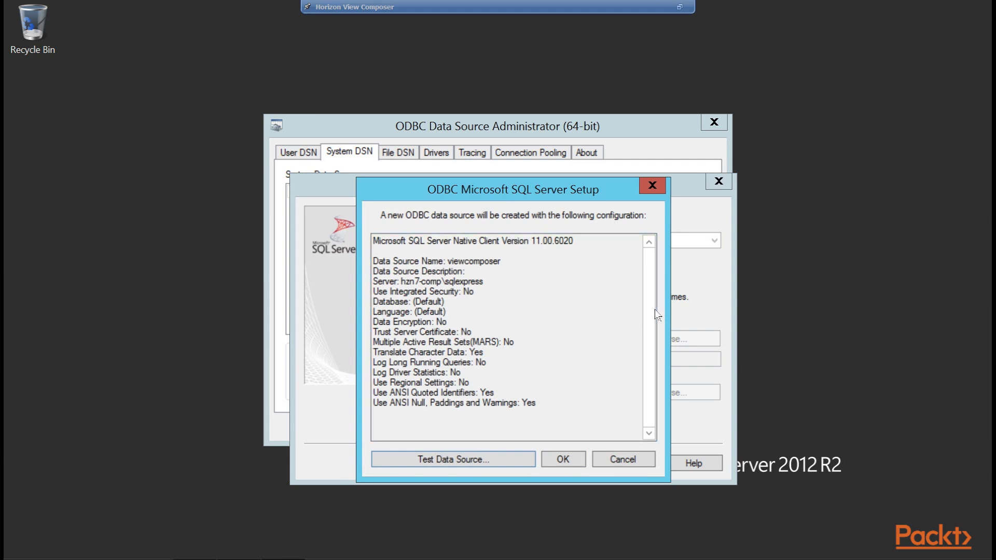
pyautogui.click(481, 463)
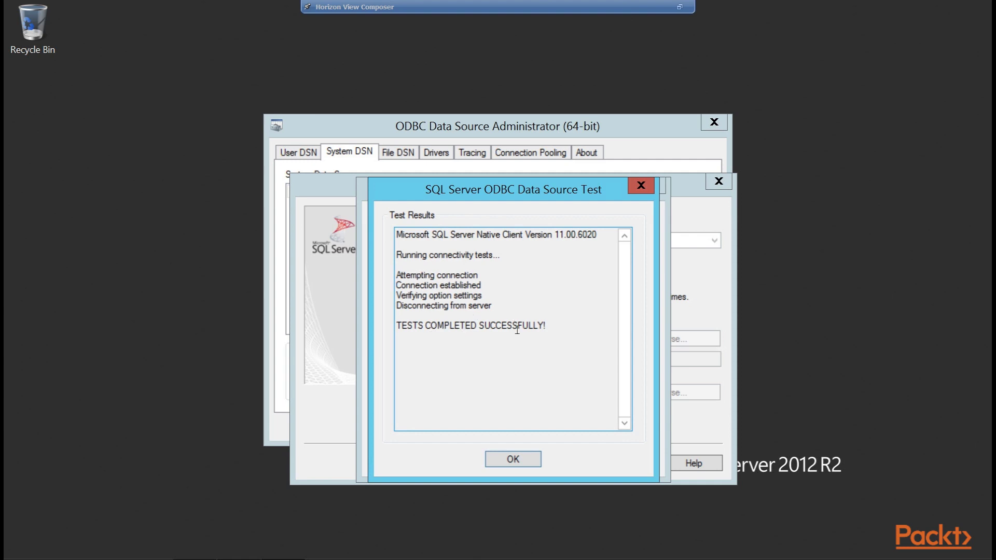
# Accept the successful test, save the viewcomposer system DSN, and close the ODBC administrator.
pyautogui.click(535, 467)
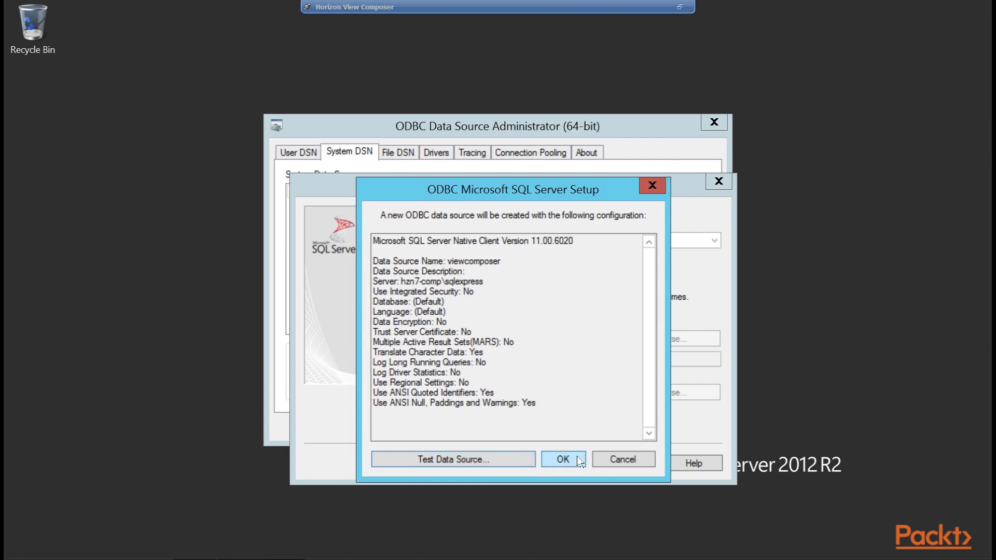
pyautogui.click(577, 460)
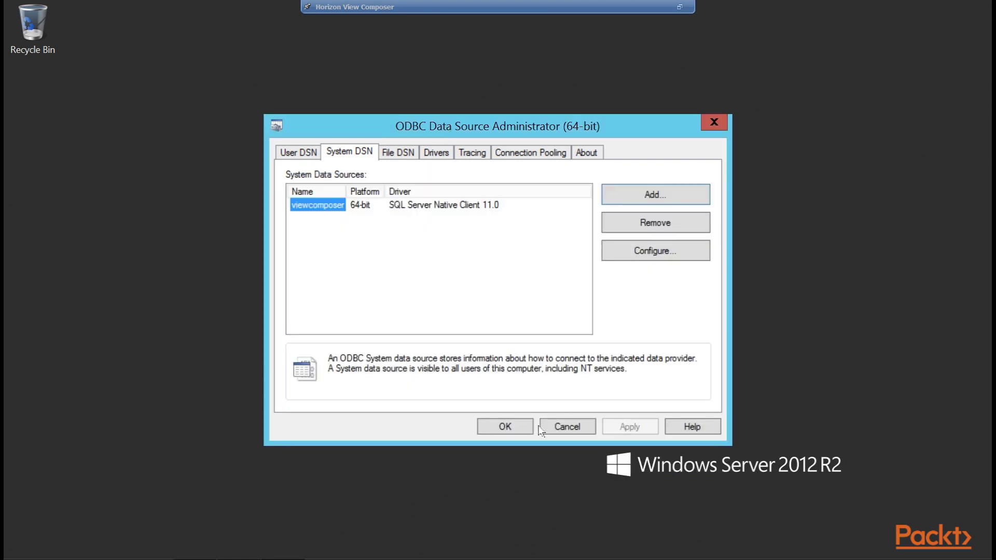
pyautogui.click(522, 428)
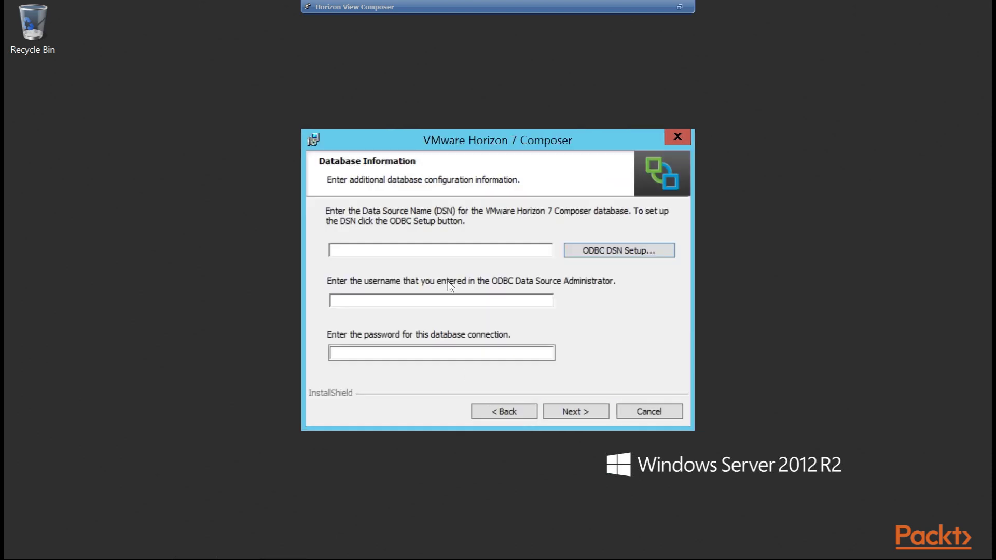
# Enter DSN viewcomposer, username sa and the database password in the Composer installer.
pyautogui.click(459, 258)
pyautogui.write('viewcompos')
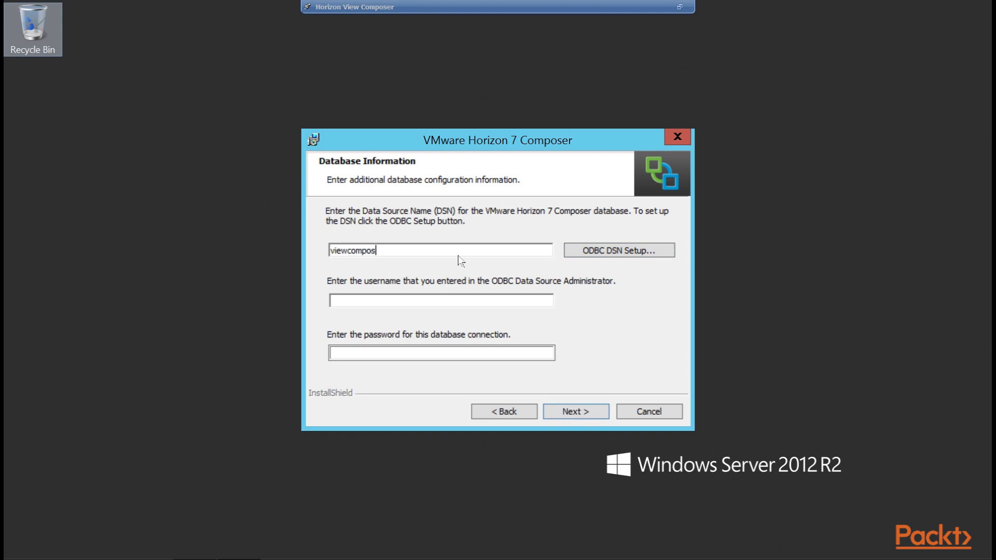
pyautogui.write('er')
pyautogui.click(448, 301)
pyautogui.write('sa')
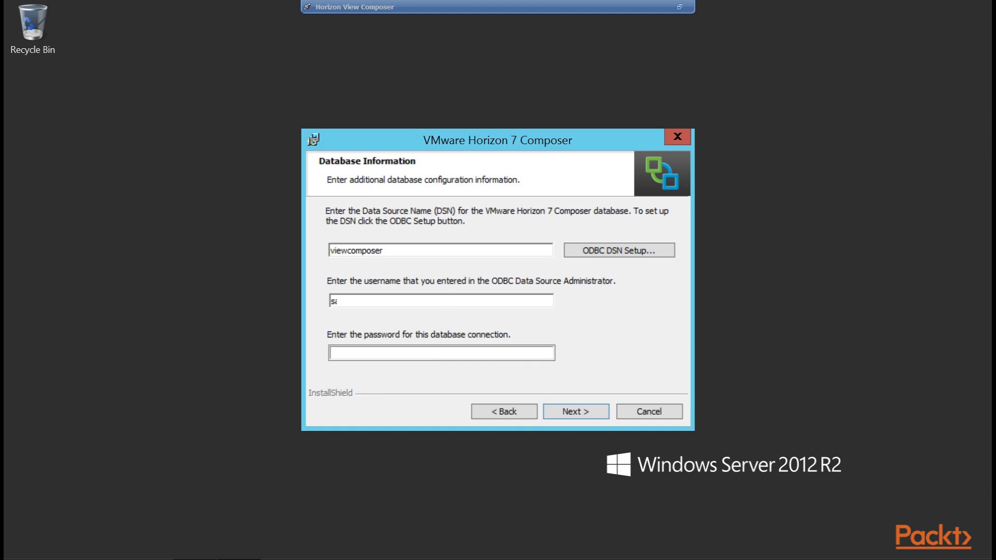
pyautogui.click(429, 359)
pyautogui.write('•••••••••')
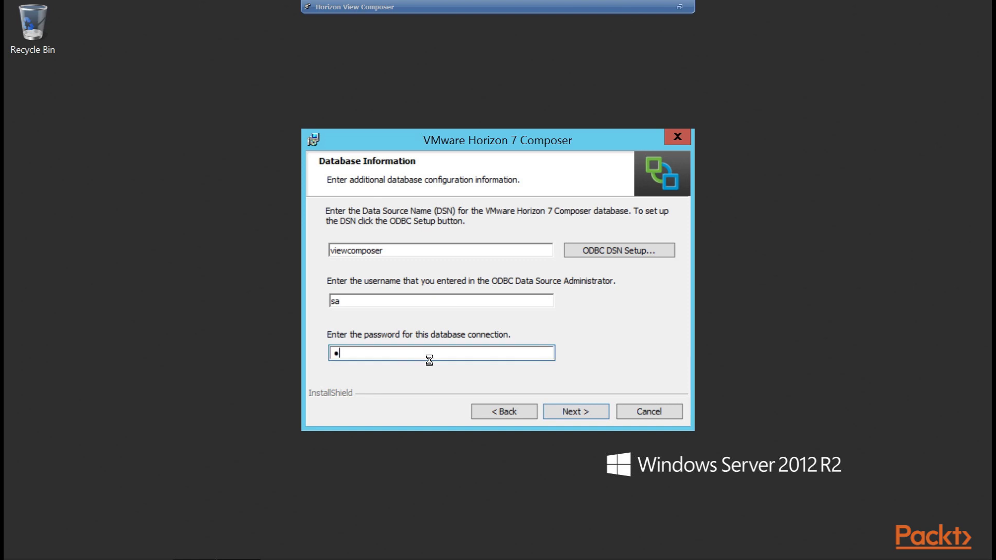
pyautogui.write('•••')
pyautogui.click(601, 419)
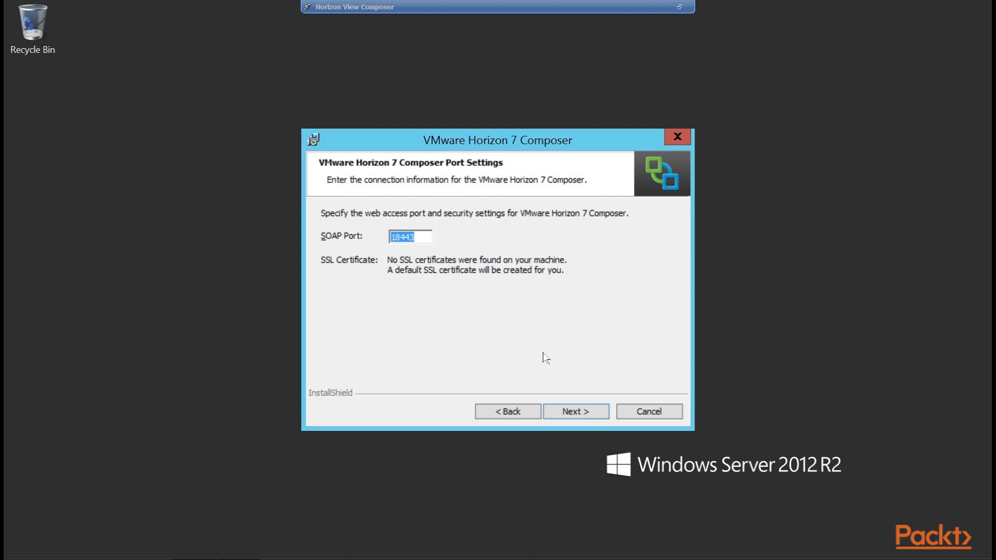
# Keep the default SOAP port 18443 and install Horizon 7 Composer.
pyautogui.click(585, 418)
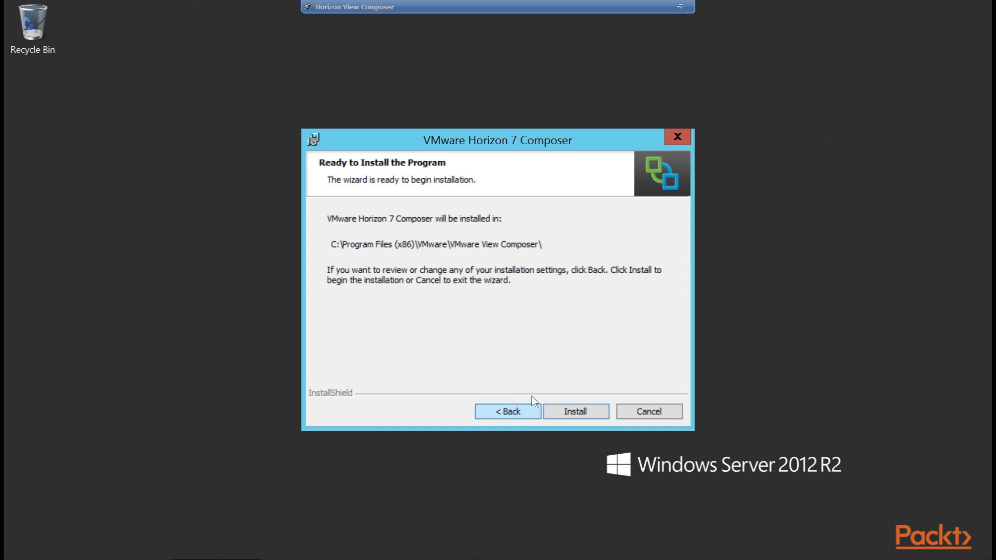
pyautogui.click(587, 412)
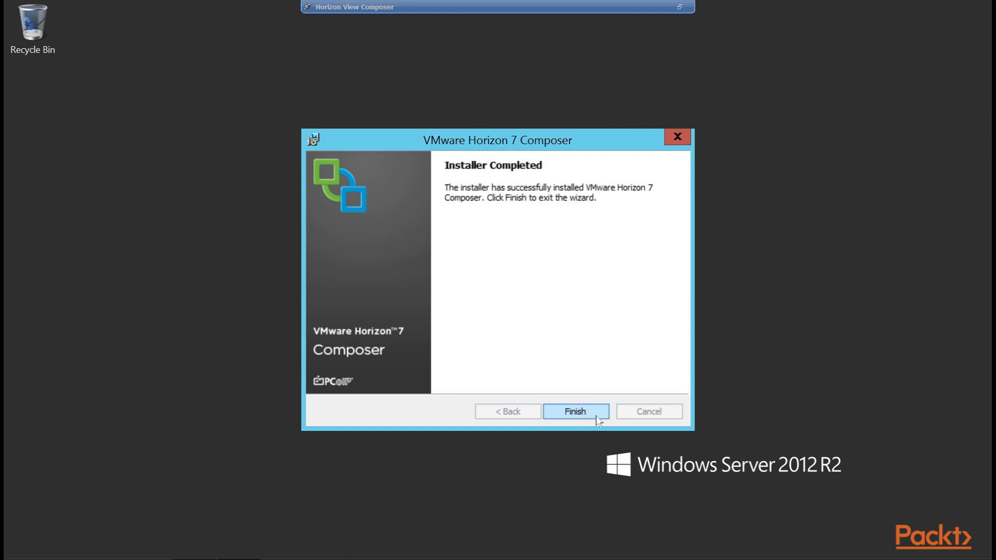
# Finish the installer, restart the server, and sign back in with the account password.
pyautogui.click(597, 415)
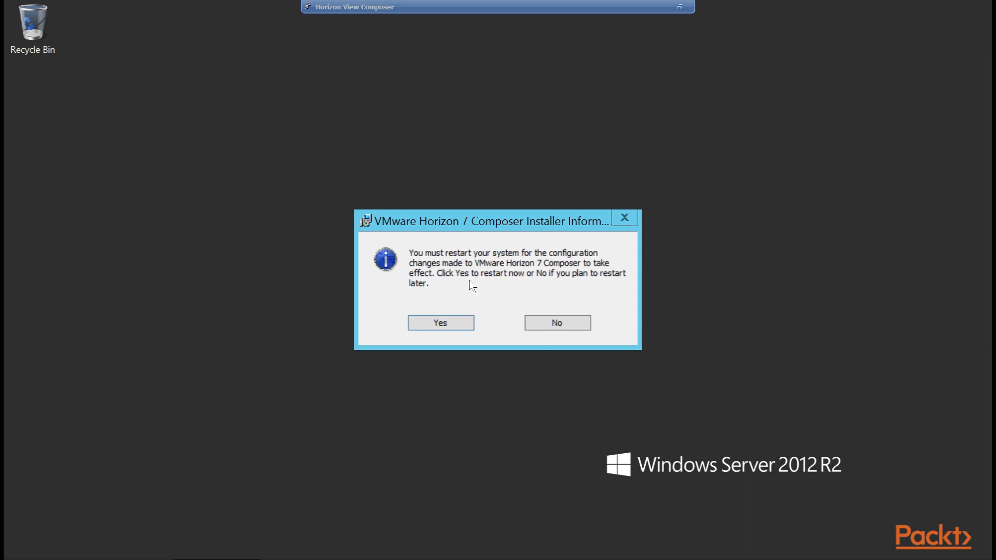
pyautogui.click(458, 327)
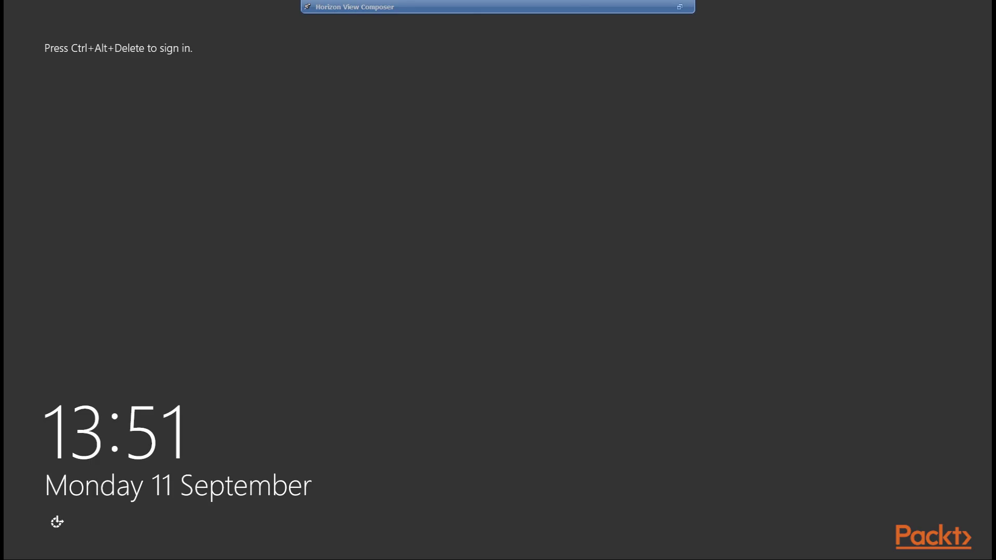
pyautogui.hotkey('ctrl', 'alt', 'Delete')
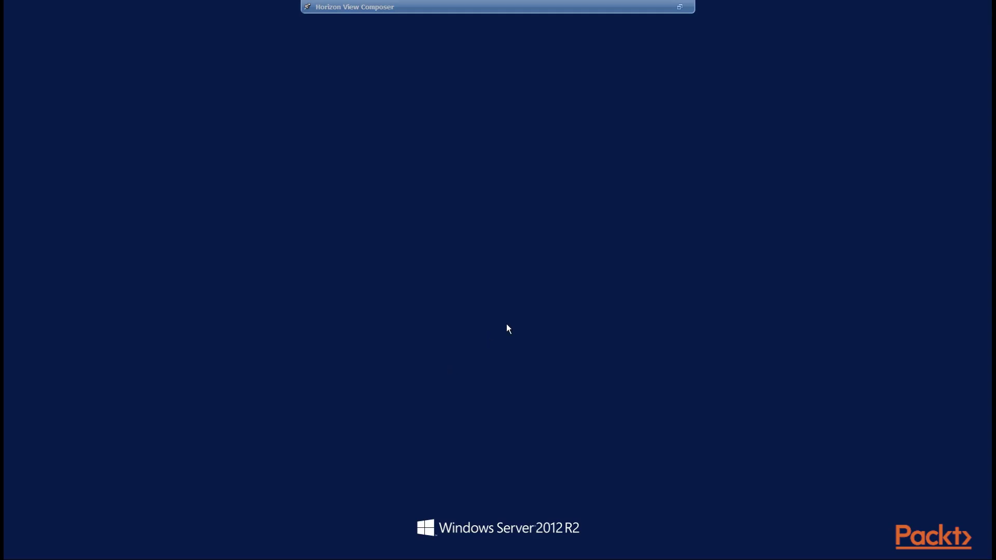
pyautogui.write('************')
pyautogui.press('Return')
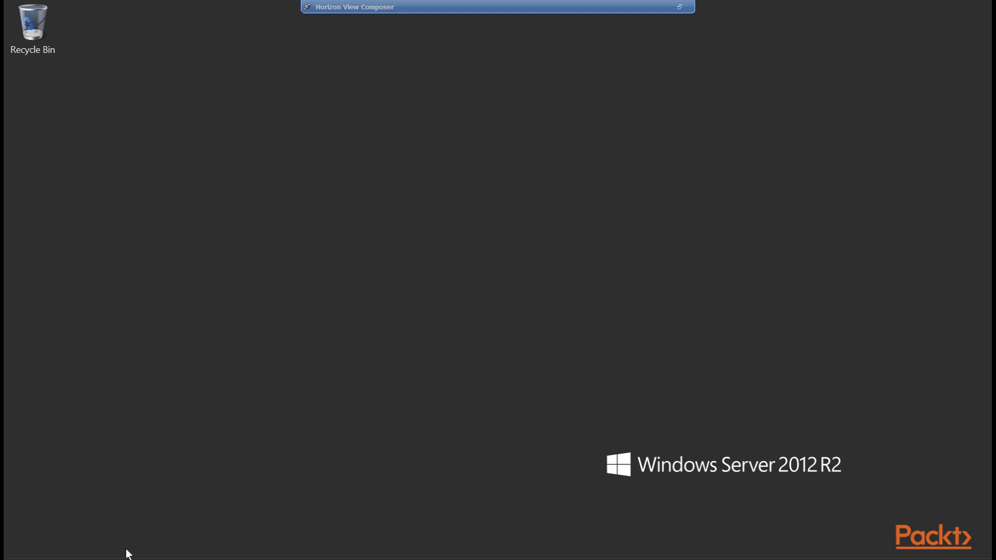
pyautogui.press('super+r')
# Launch services.msc, select VMware Horizon 7 Composer, and widen the Name and Description columns.
pyautogui.write('services')
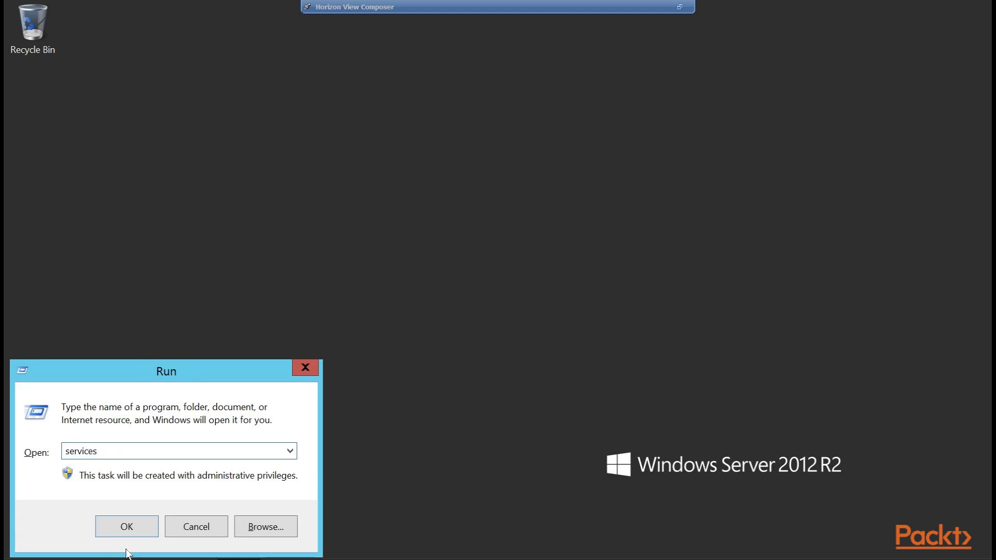
pyautogui.write('.msc')
pyautogui.press('Return')
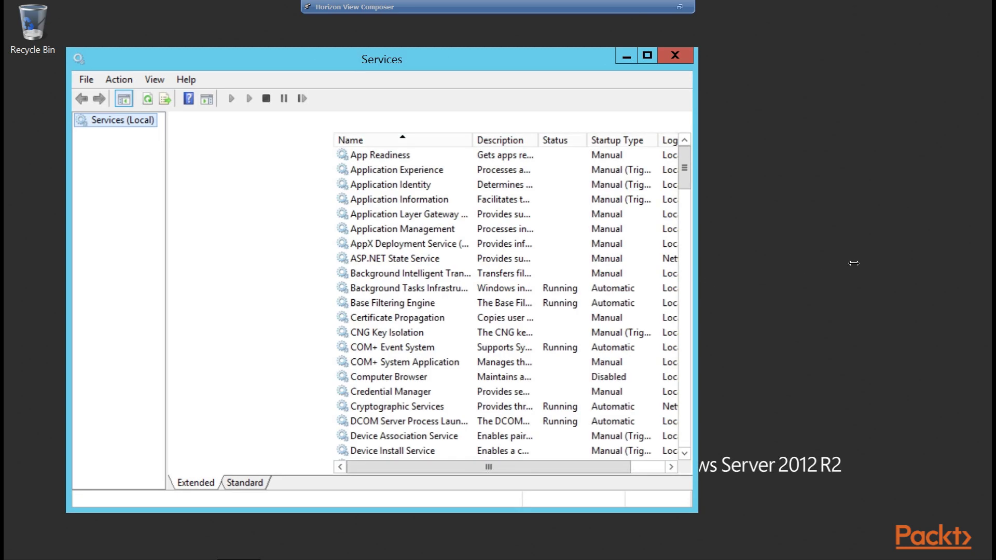
pyautogui.moveTo(835, 172); pyautogui.dragTo(836, 407)
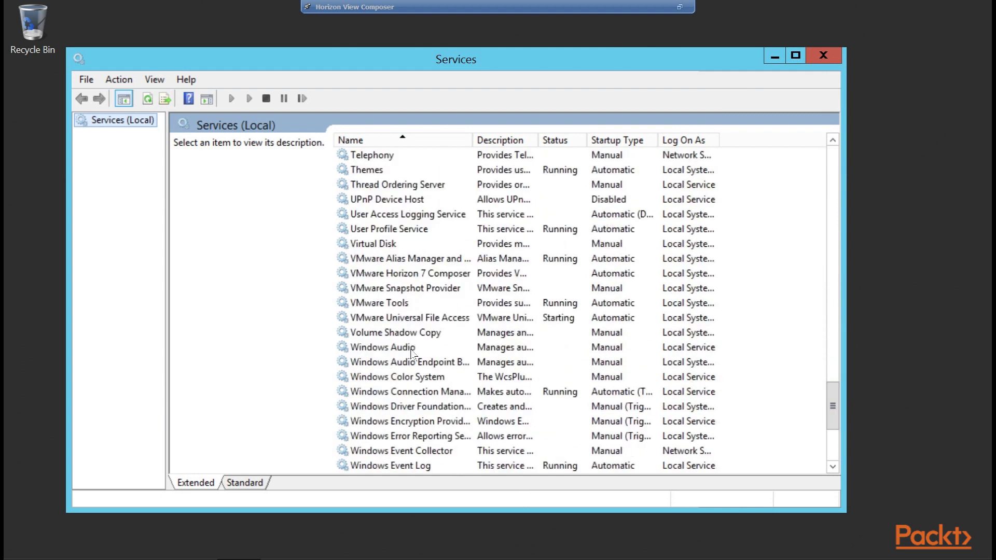
pyautogui.click(422, 276)
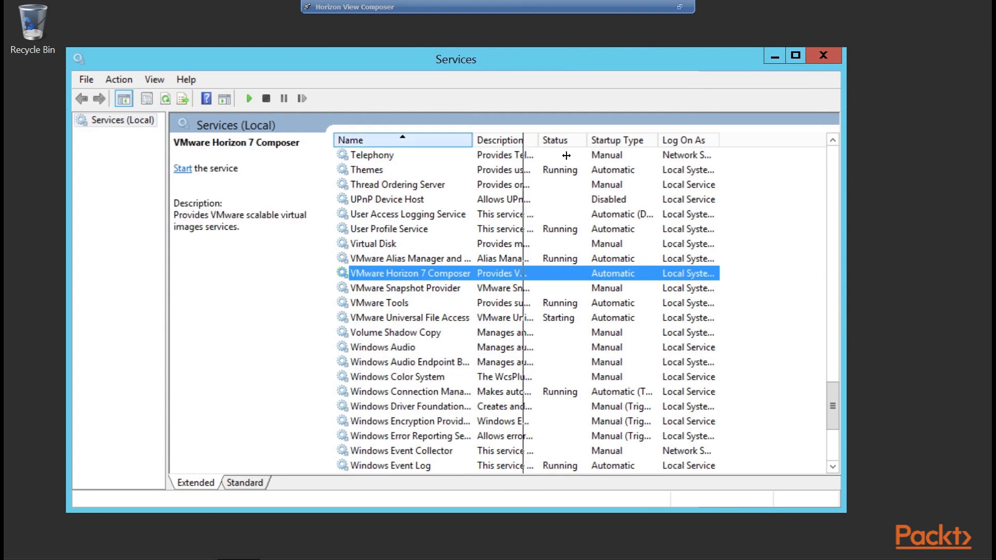
pyautogui.moveTo(568, 158); pyautogui.dragTo(569, 159)
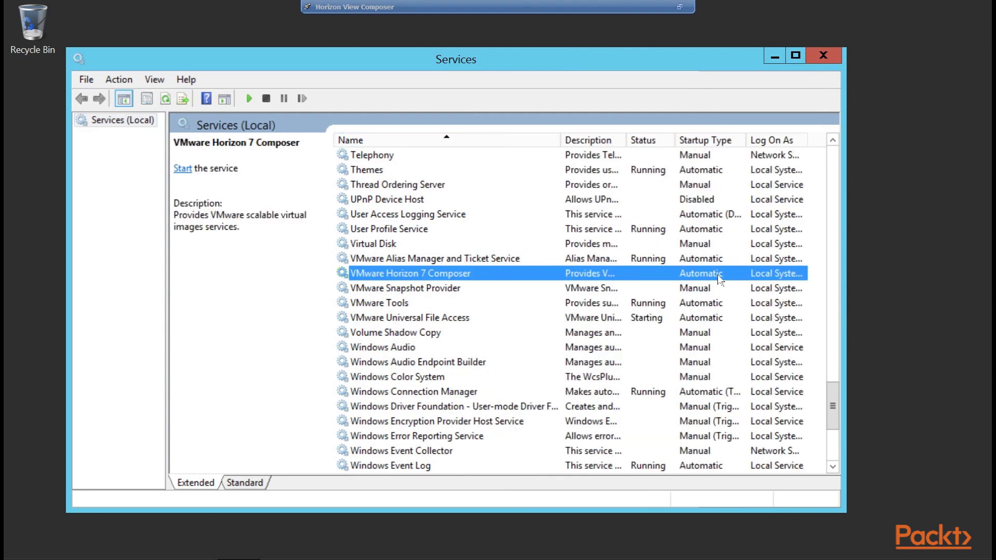
pyautogui.moveTo(628, 141); pyautogui.dragTo(759, 141)
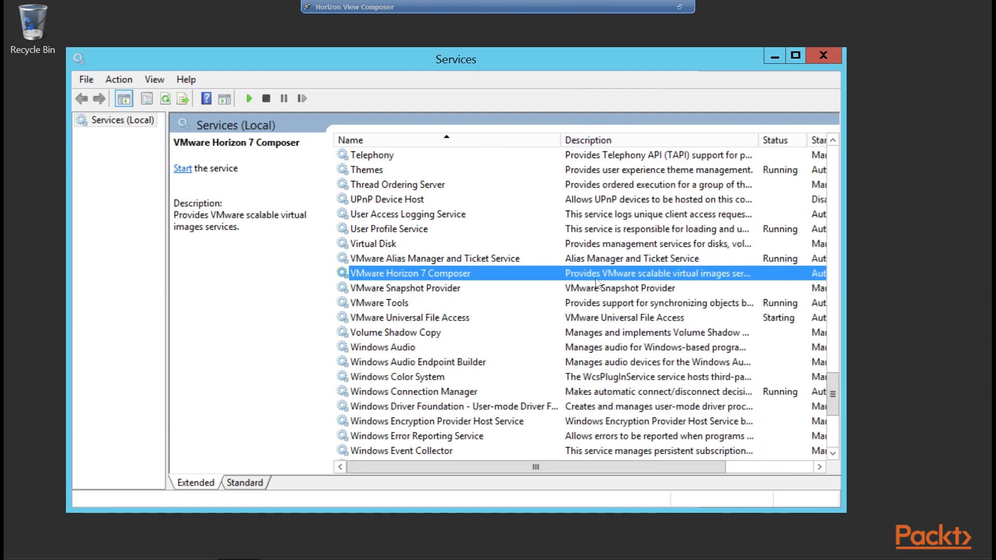